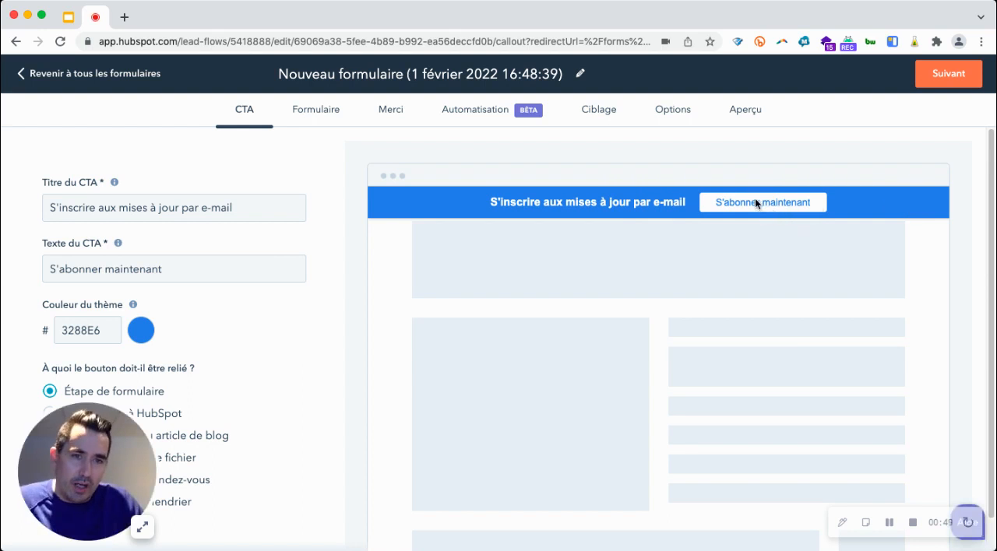
Try linking the CTA button to an external URL, and restore its link to the form step (Étape de formulaire).
left_click_drag(128, 434, 874, 395)
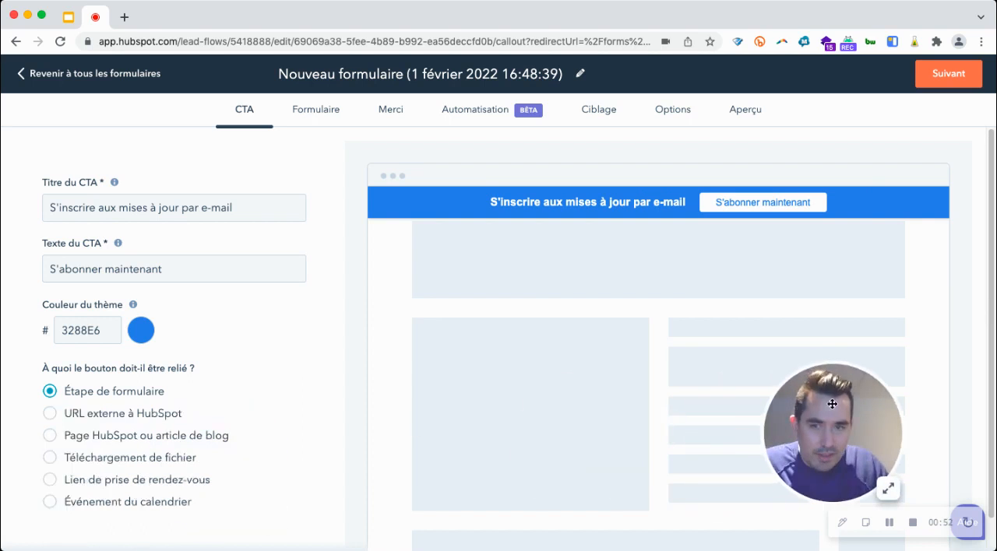
left_click(98, 414)
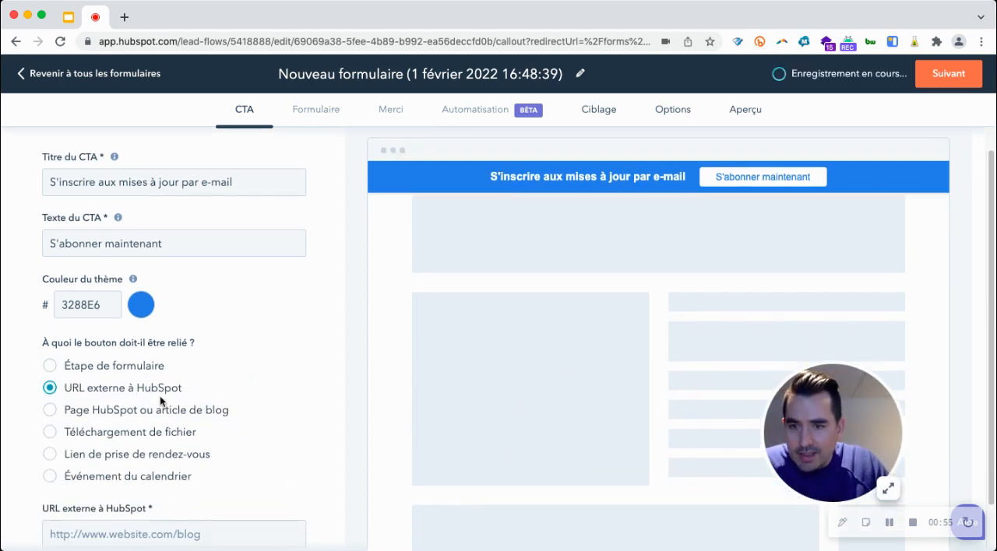
scroll(140, 423, "down", 2)
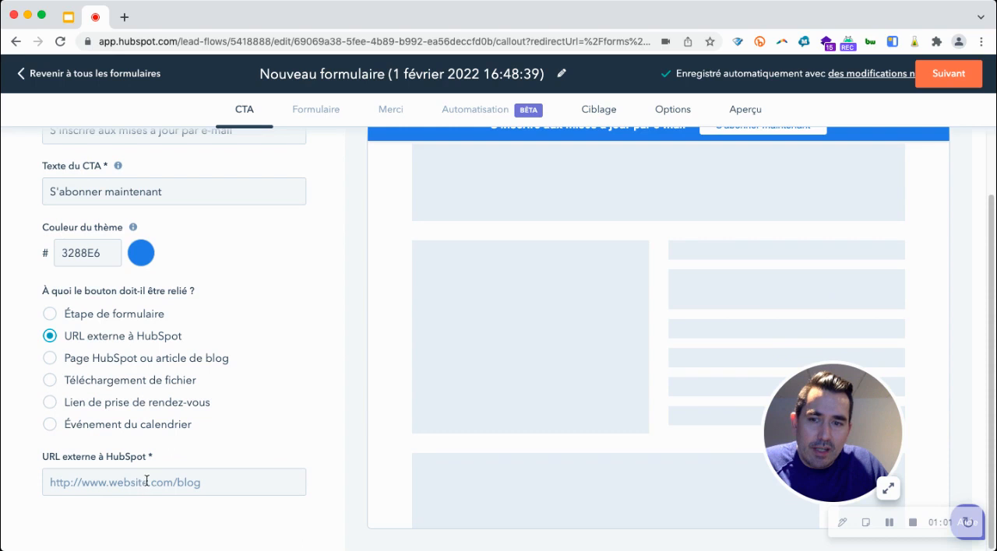
scroll(611, 321, "up", 2)
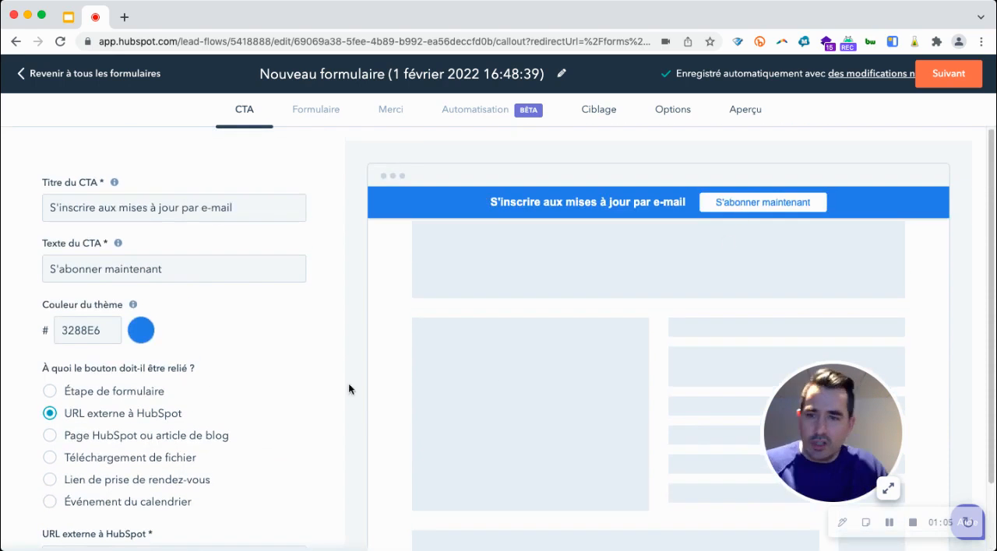
left_click(117, 395)
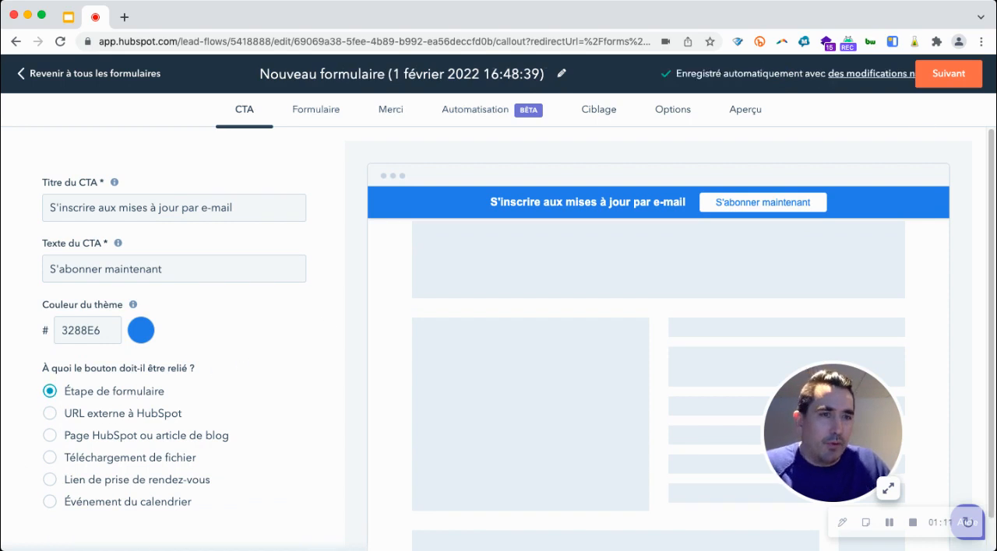
Continue to the form settings and add the Prénom and Nom contact fields after the E-mail field.
left_click(948, 73)
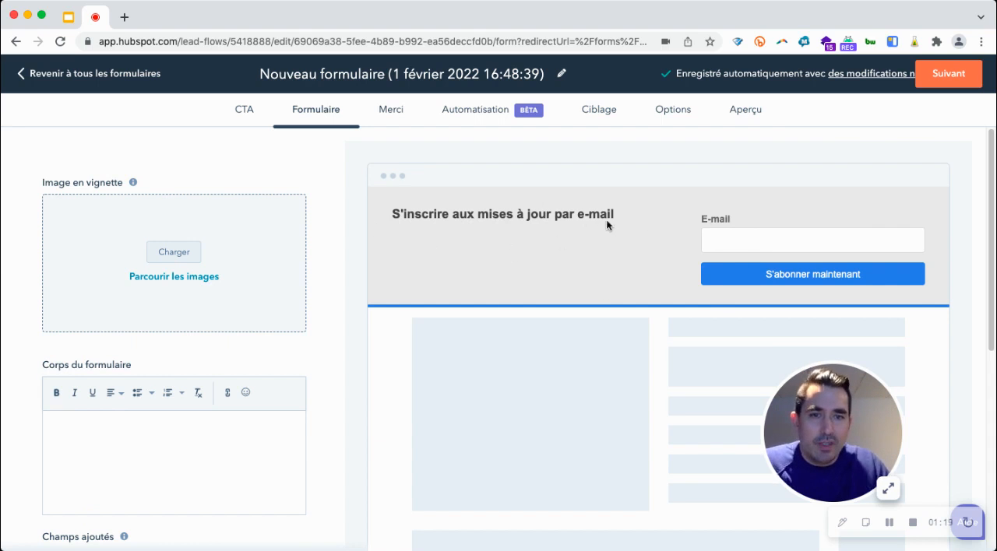
scroll(134, 382, "down", 4)
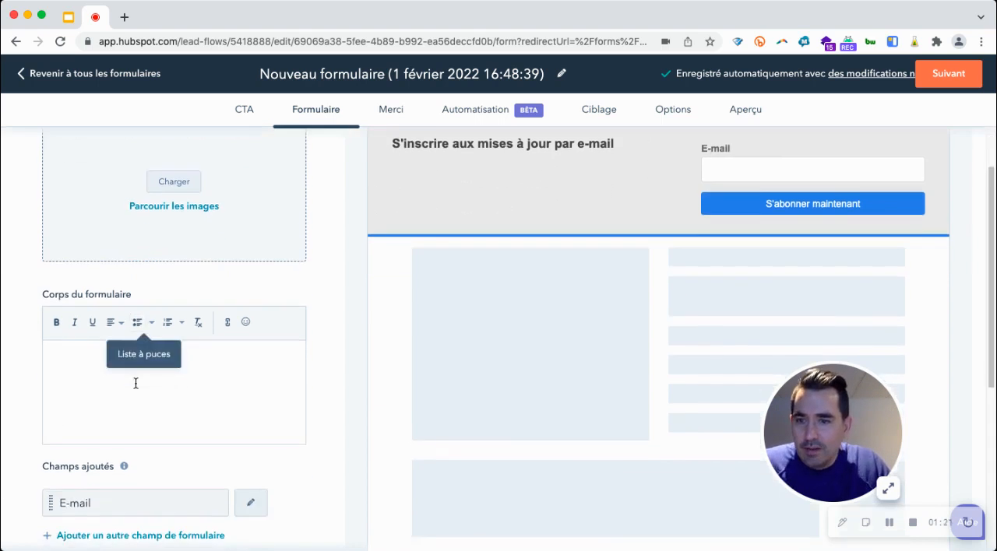
left_click(126, 477)
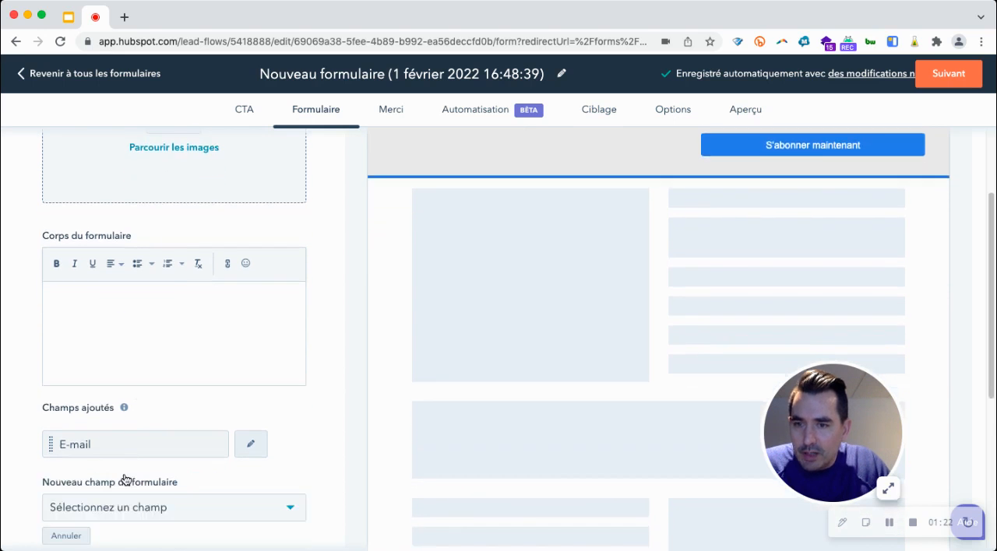
left_click(123, 498)
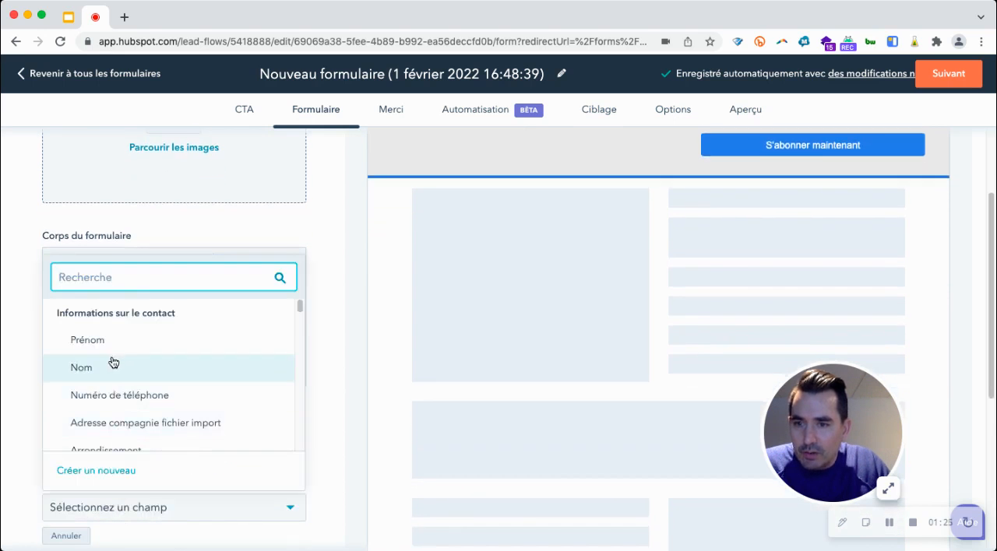
left_click(122, 342)
scroll(117, 434, "down", 3)
left_click(113, 409)
left_click(105, 449)
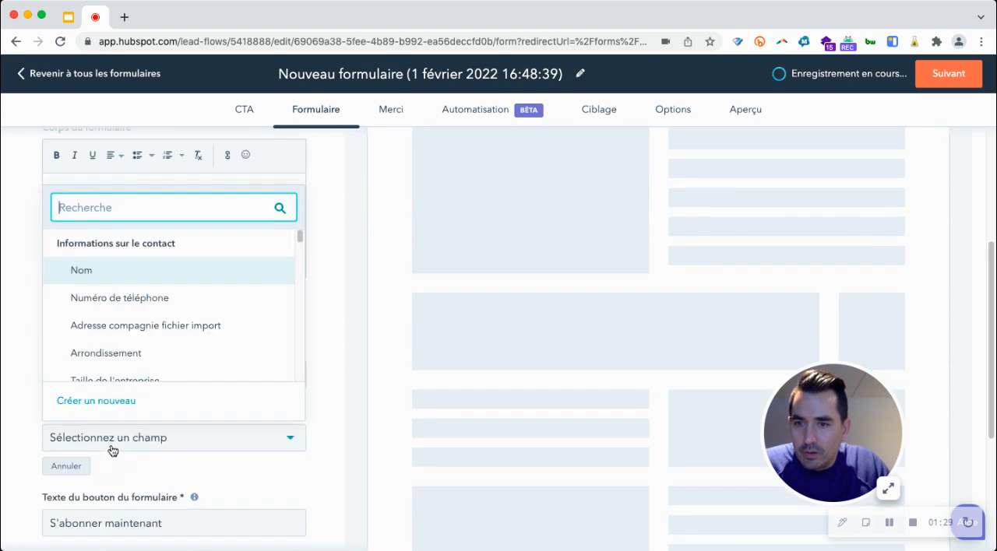
left_click(103, 279)
scroll(611, 320, "up", 5)
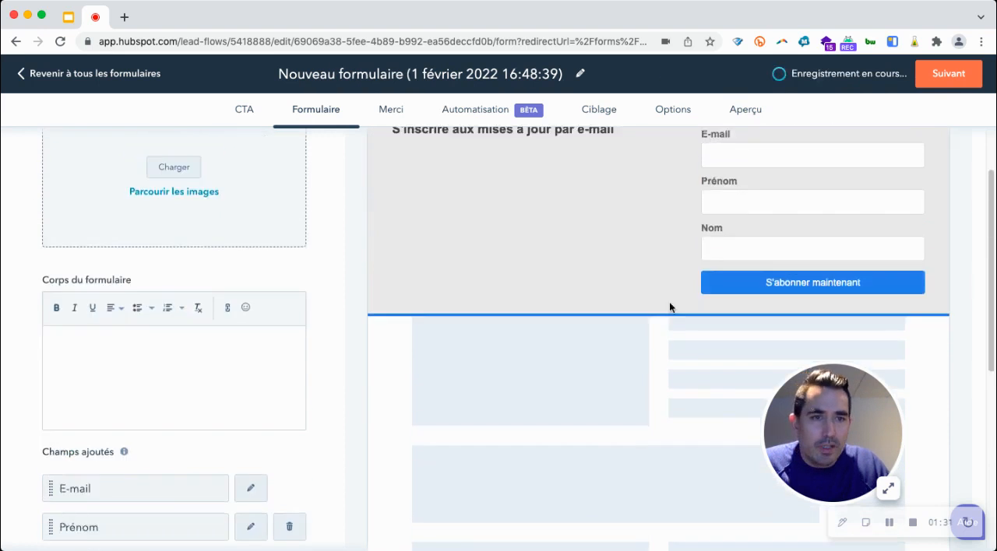
scroll(393, 316, "down", 6)
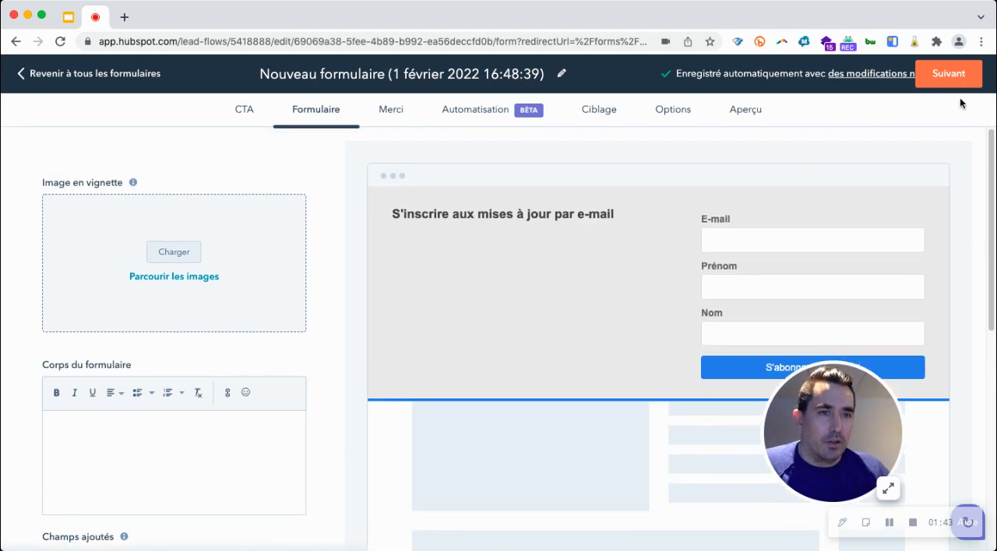
Review the thank-you message settings and the follow-up automation options for submitted forms.
left_click(946, 73)
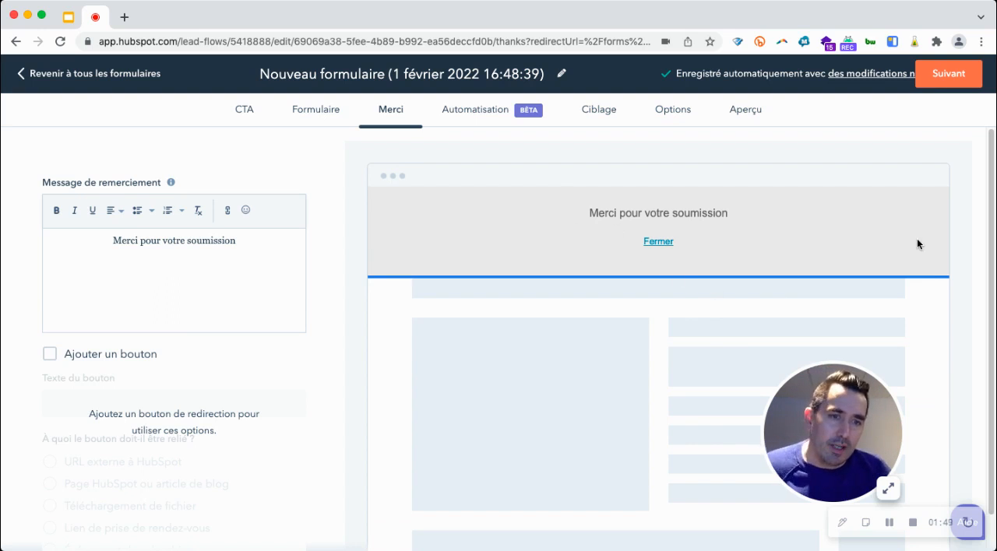
left_click(949, 80)
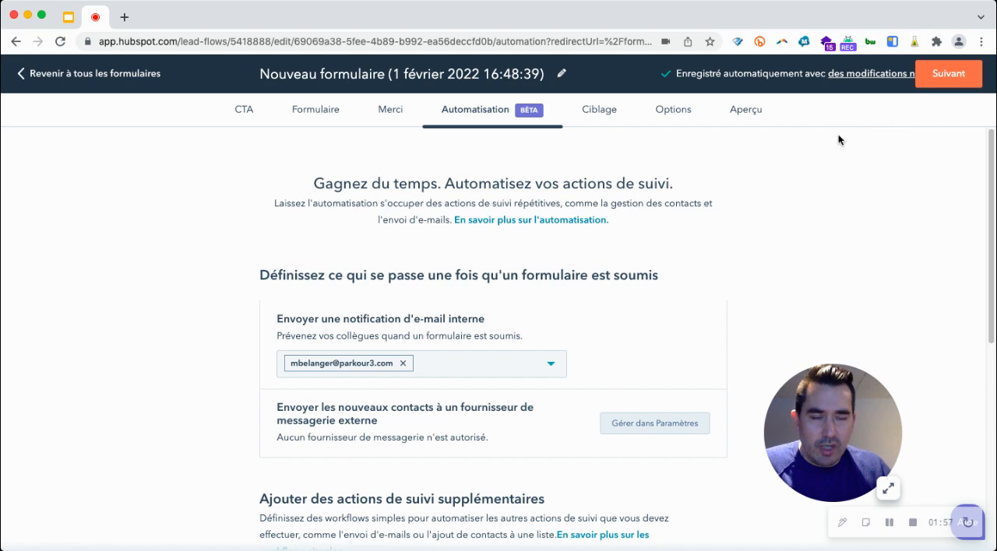
scroll(779, 218, "down", 5)
scroll(764, 226, "down", 5)
scroll(767, 215, "up", 10)
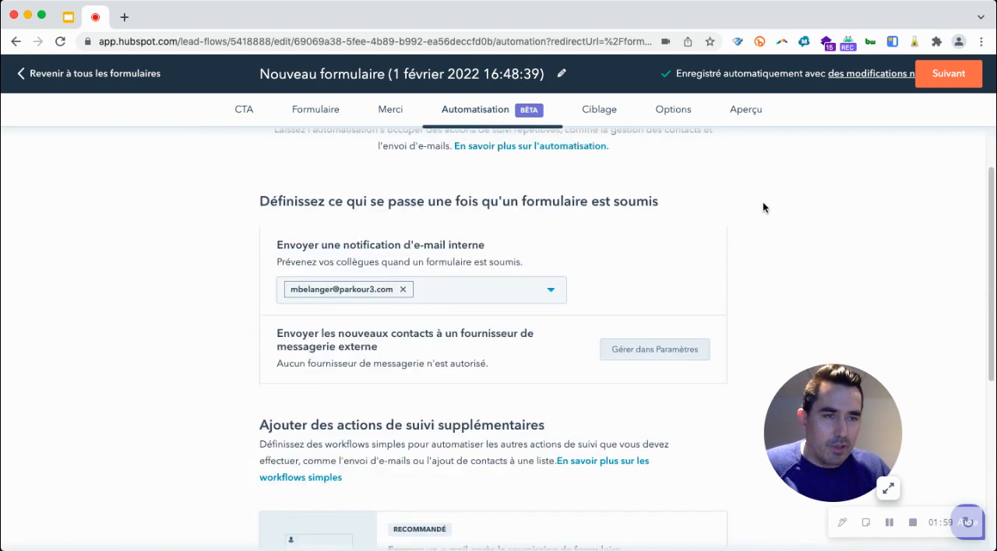
Examine the targeting settings, including the website URL rules, optional visitor filters and display triggers.
left_click(961, 81)
scroll(708, 249, "down", 1)
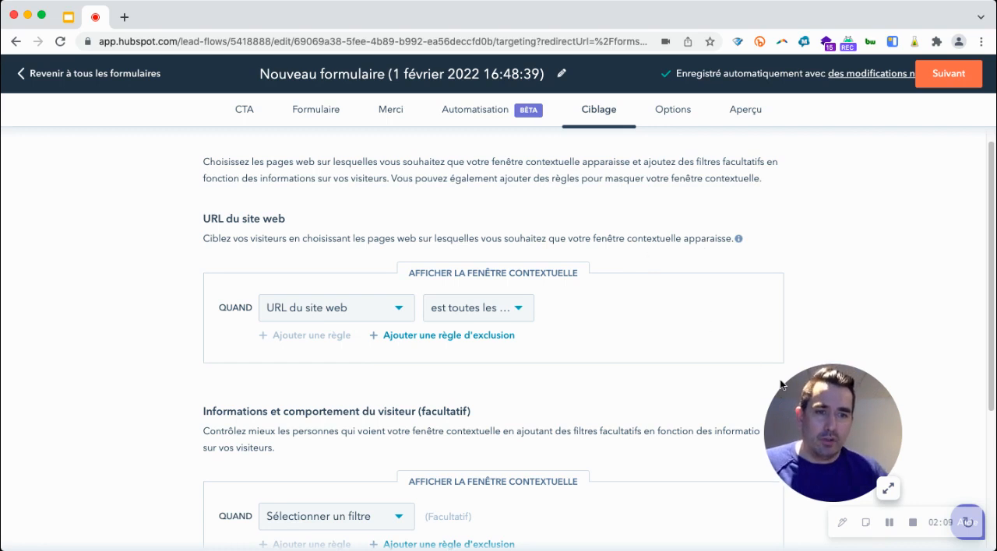
left_click_drag(837, 399, 899, 385)
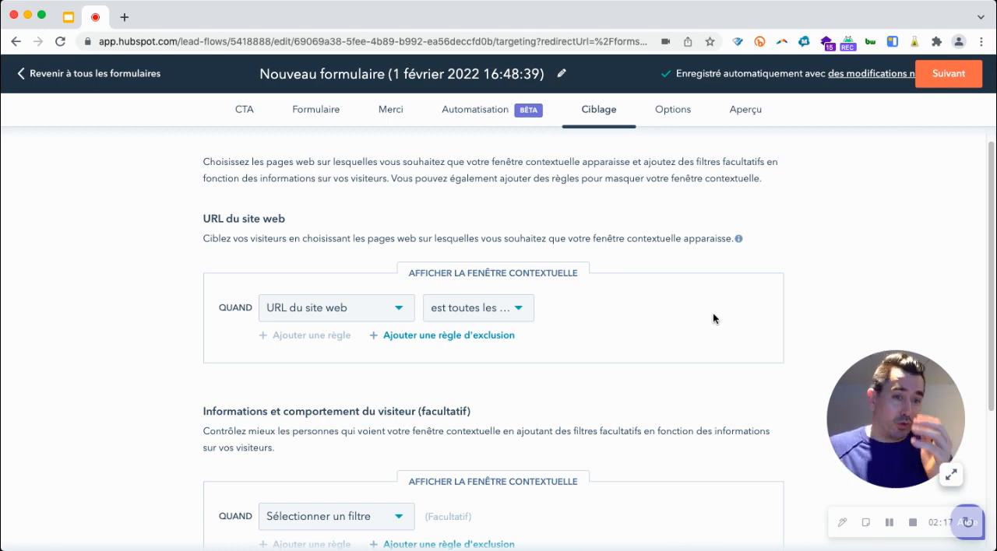
scroll(713, 319, "down", 5)
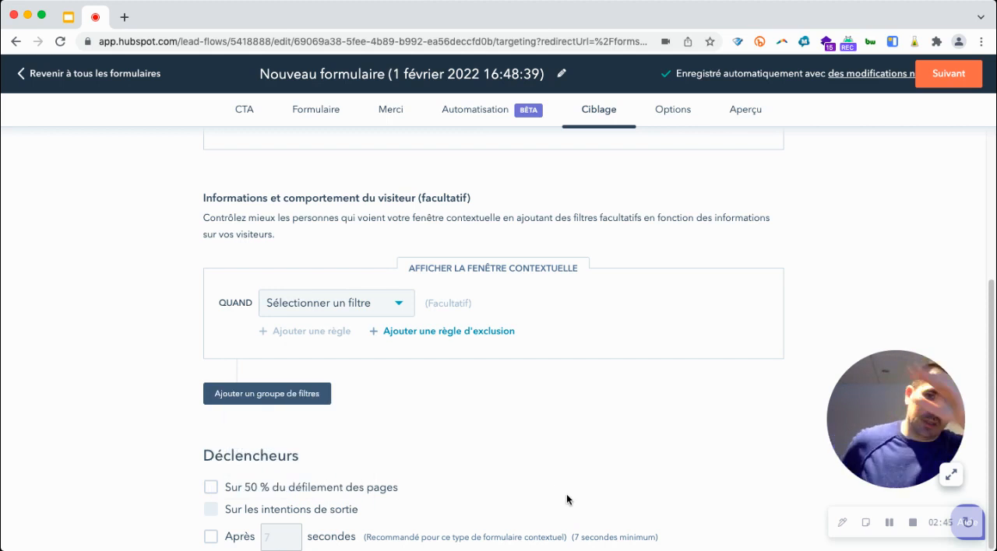
Schedule the form to publish on 02/02/2022 at 17:00 and unpublish on 03/02/2022 at 17:00, and go to the preview.
left_click(947, 74)
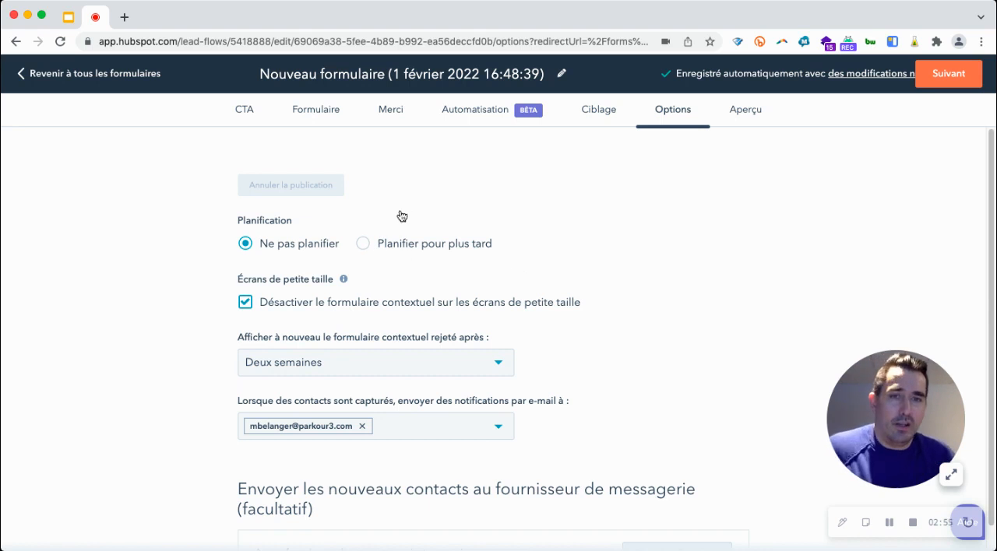
left_click(454, 246)
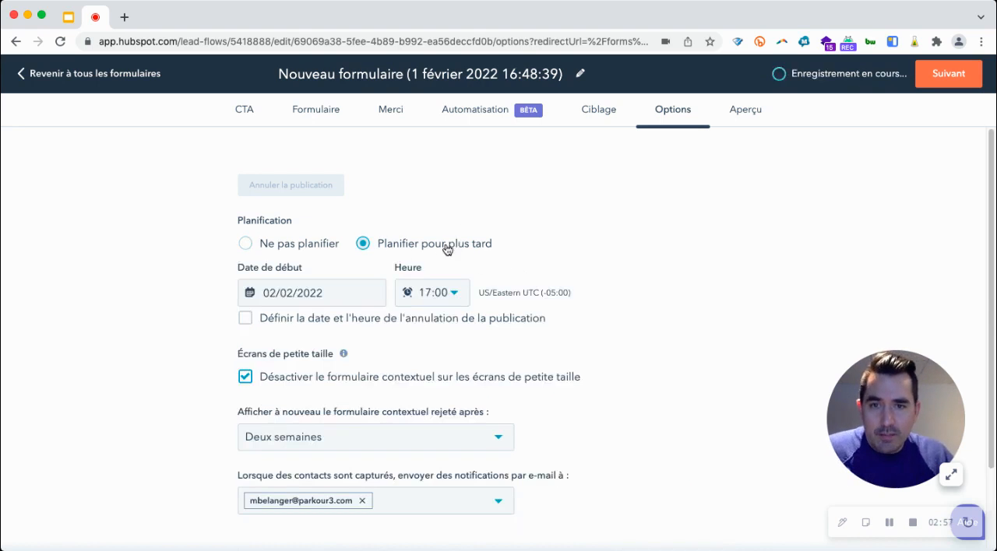
left_click(341, 318)
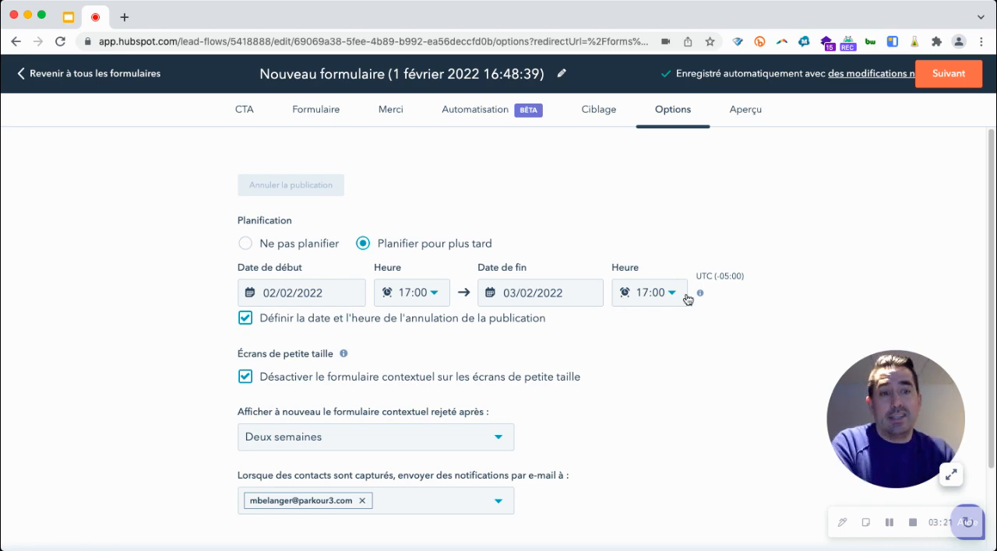
scroll(710, 279, "down", 3)
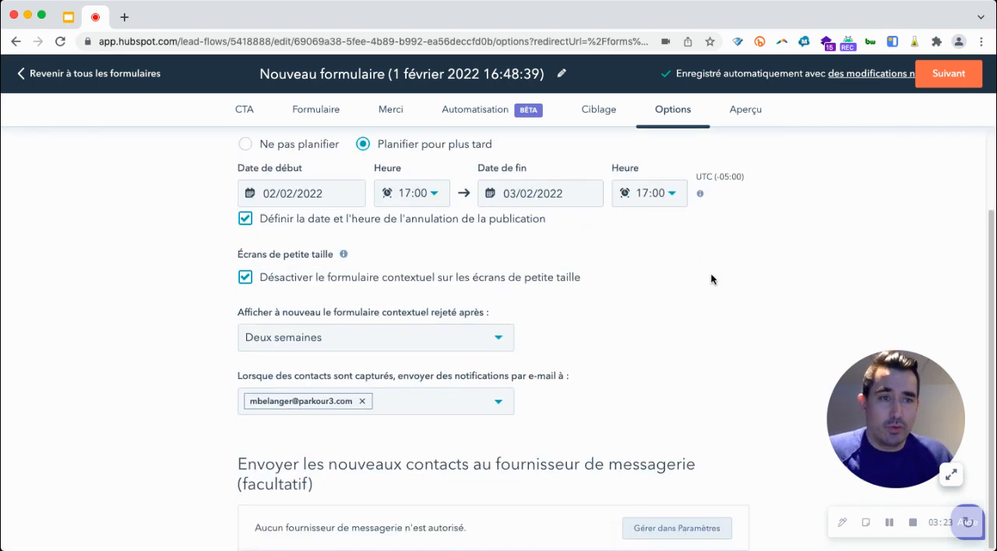
left_click(948, 75)
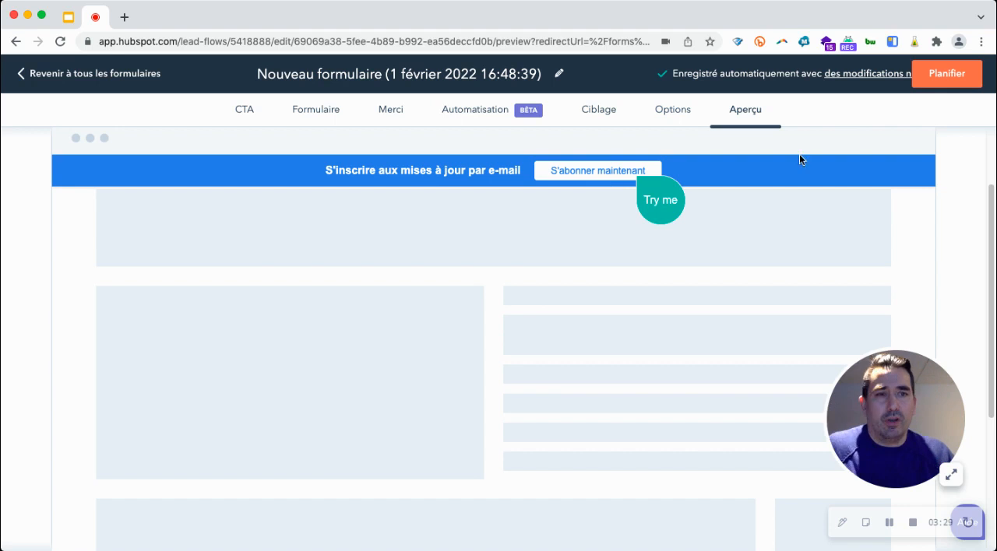
Set the form's publishing schedule to Ne pas planifier in its options and open the banner preview.
left_click(674, 109)
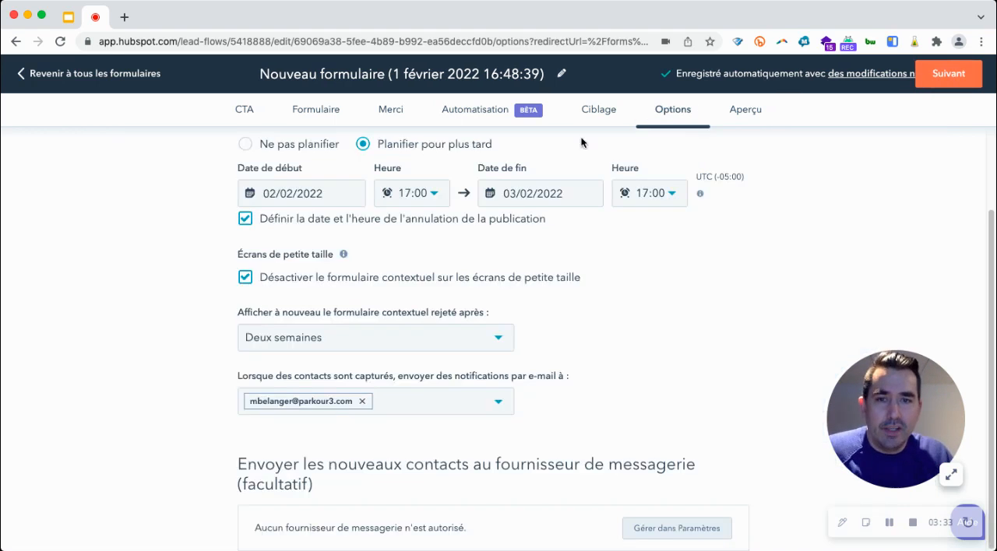
scroll(392, 179, "up", 3)
left_click(289, 252)
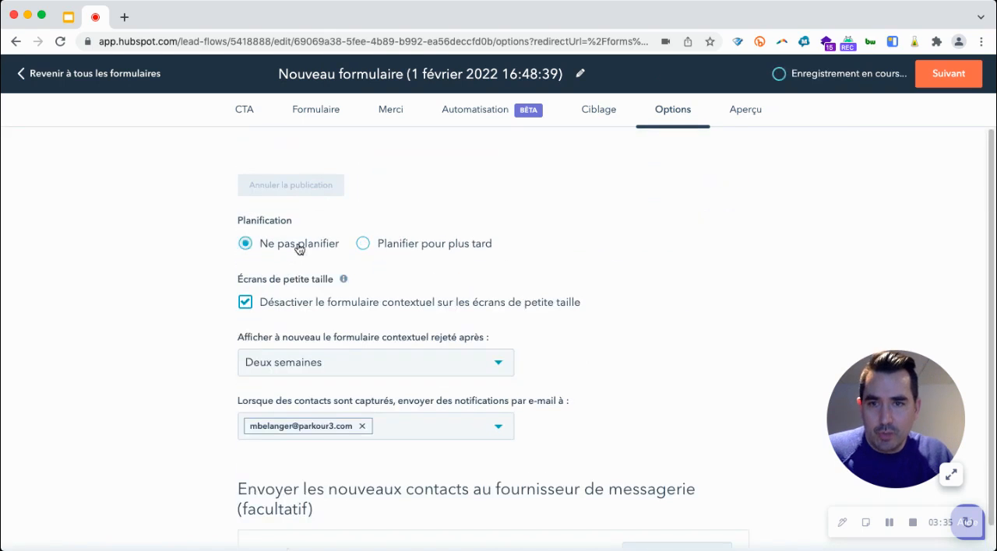
left_click(750, 109)
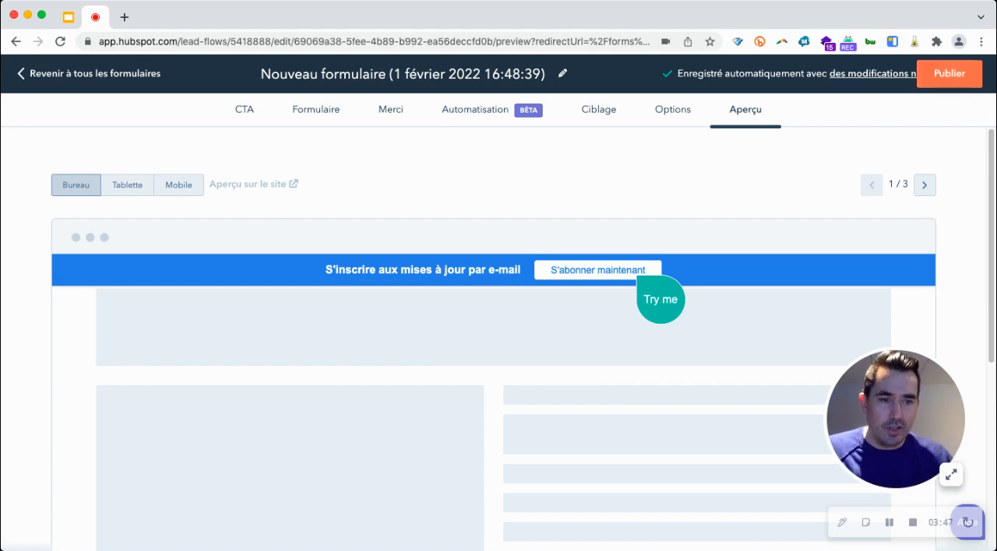
Switch to the Google Slides presentation and display the closing "Merci !" slide.
left_click(79, 14)
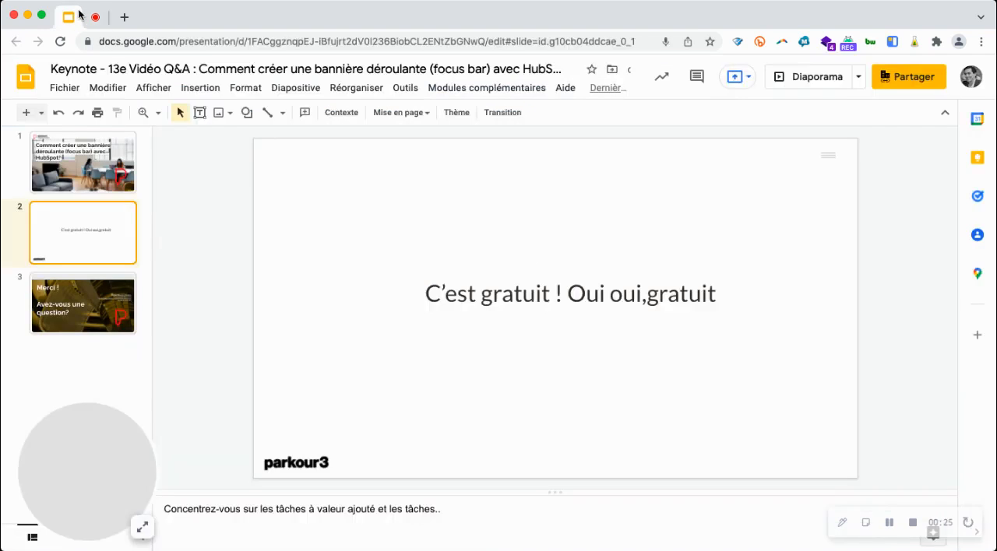
left_click(108, 310)
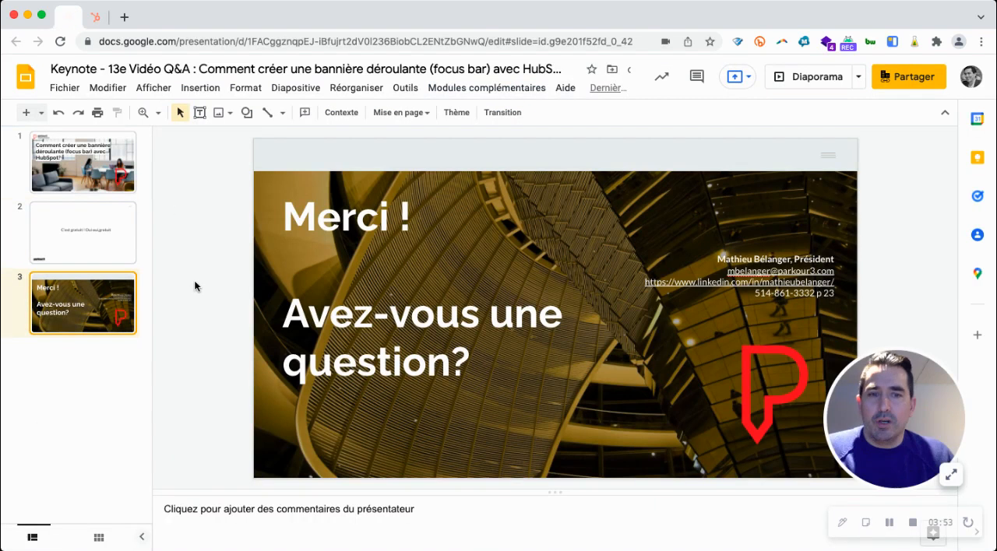